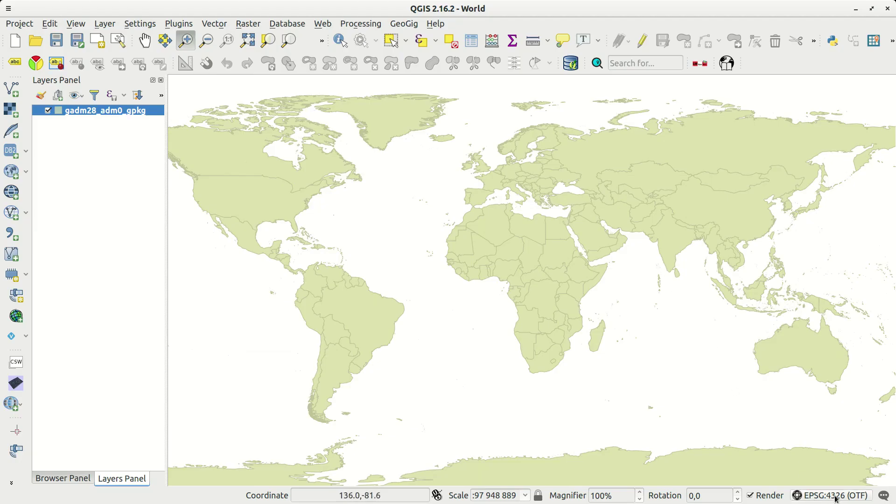
- Reproject the map to WGS 84 / Pseudo Mercator as the project CRS
left_click(834, 496)
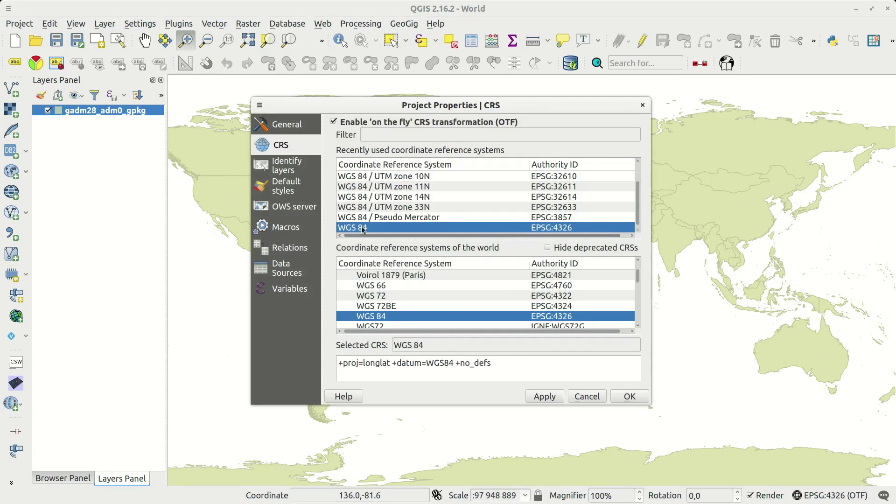
left_click(388, 218)
left_click(544, 396)
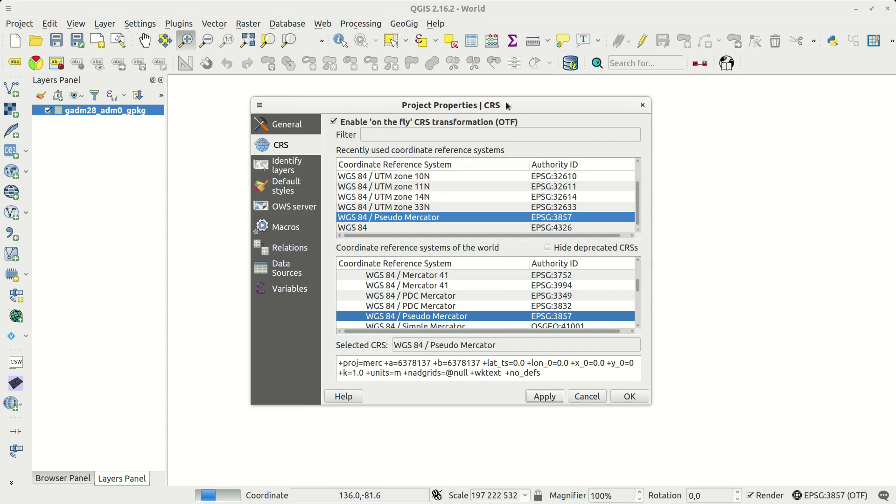
- Switch the project CRS back to WGS 84 (EPSG:4326)
left_click_drag(508, 106, 325, 93)
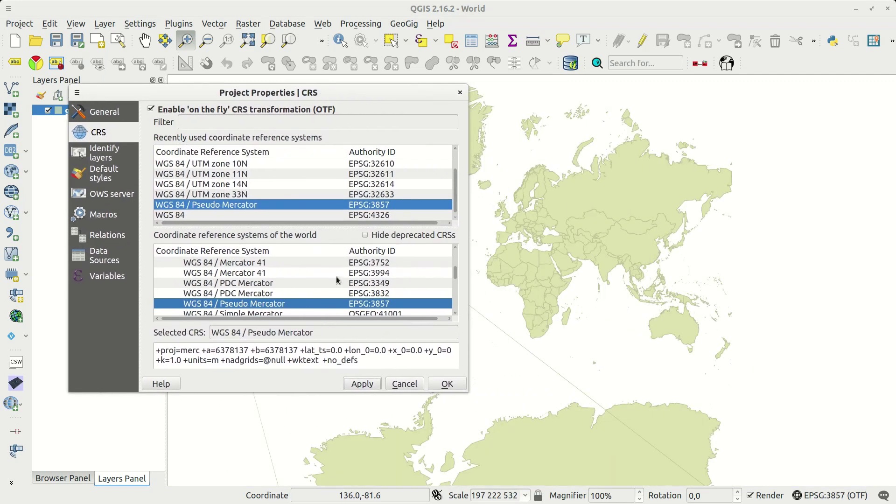
scroll(239, 200, "up", 1)
scroll(239, 198, "down", 1)
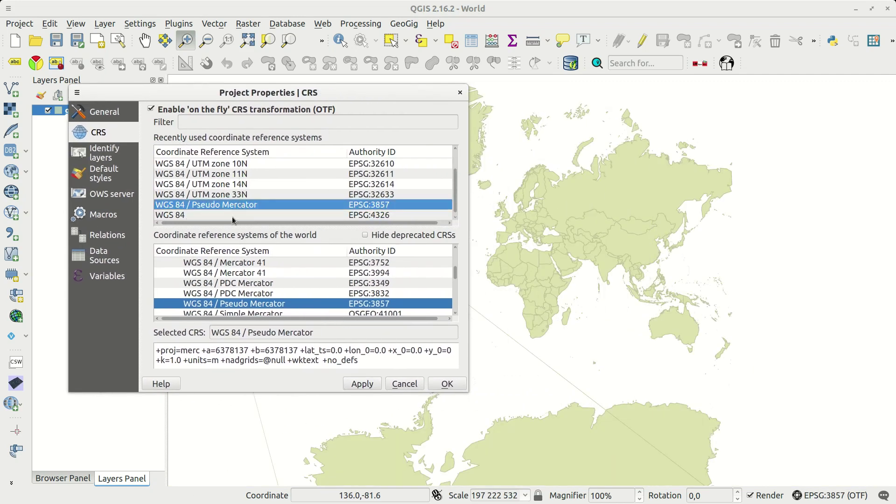
left_click(234, 215)
left_click(447, 383)
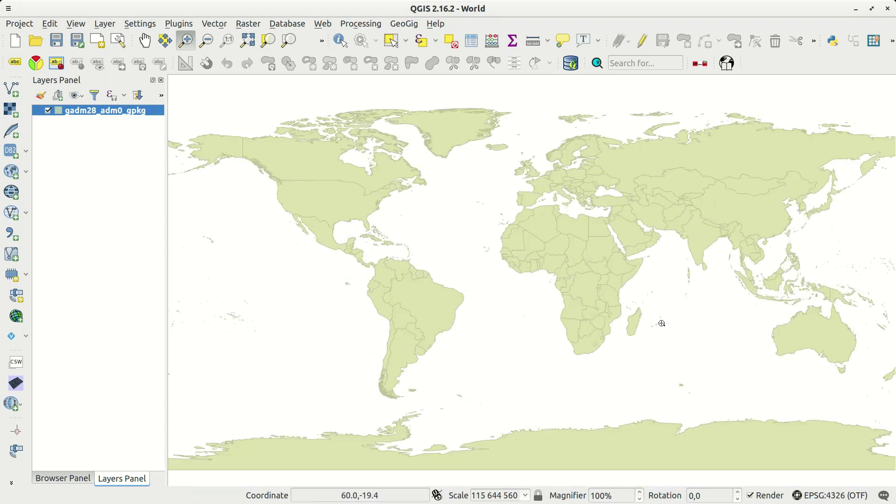
right_click(95, 111)
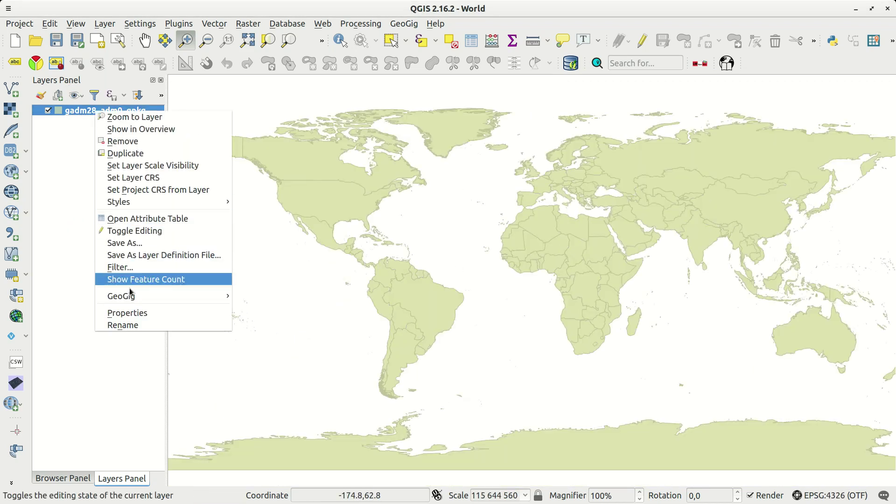
left_click(139, 313)
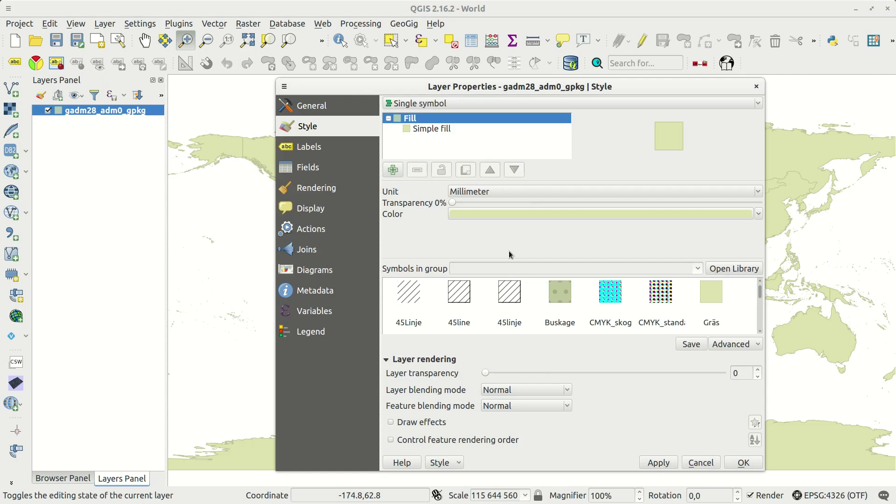
left_click_drag(528, 87, 342, 89)
left_click(273, 88)
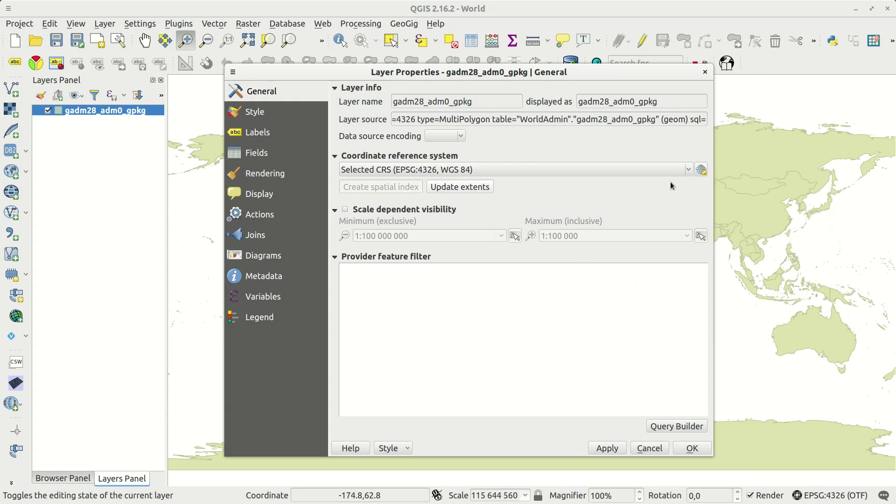
left_click(689, 170)
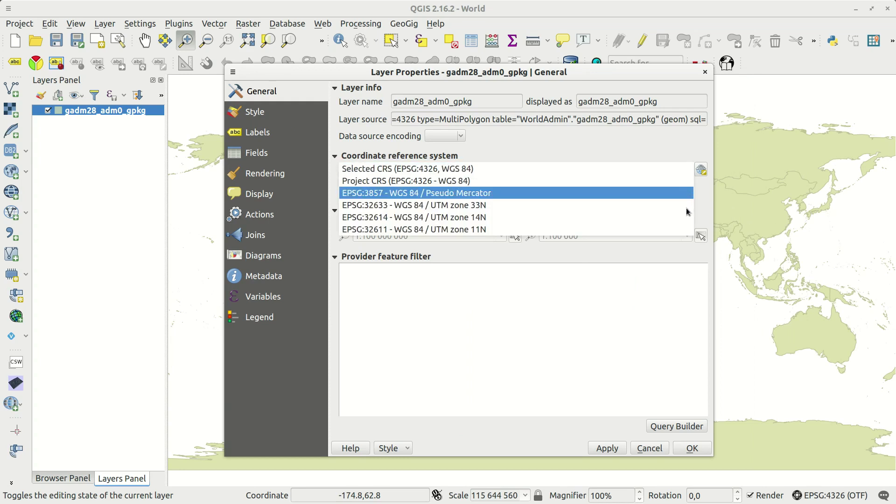
left_click(689, 169)
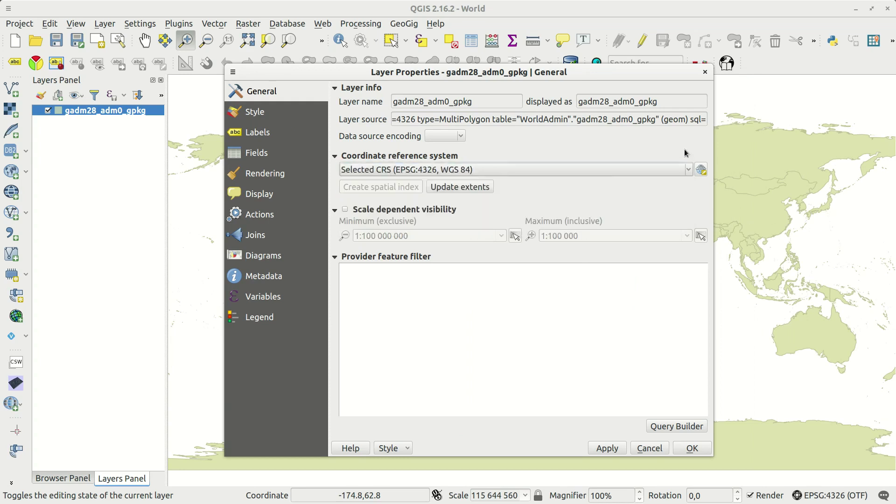
left_click(692, 448)
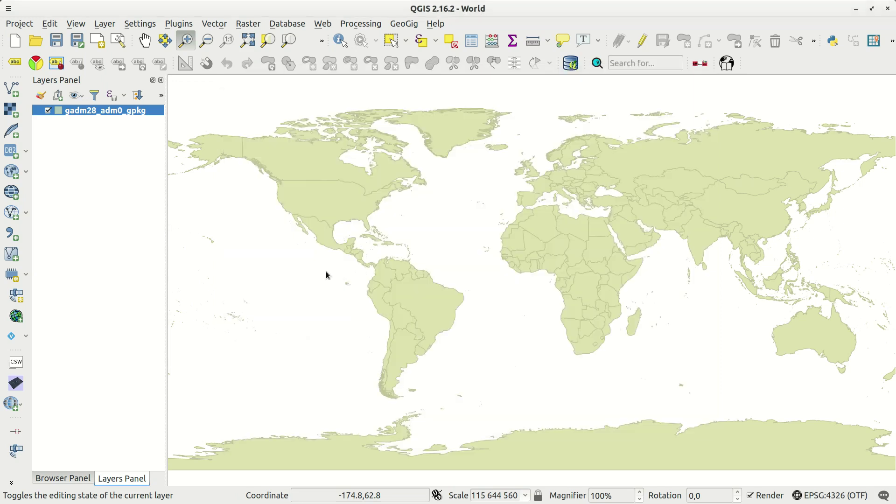
- Create a temporary point scratch layer named EPSG4326
left_click(12, 274)
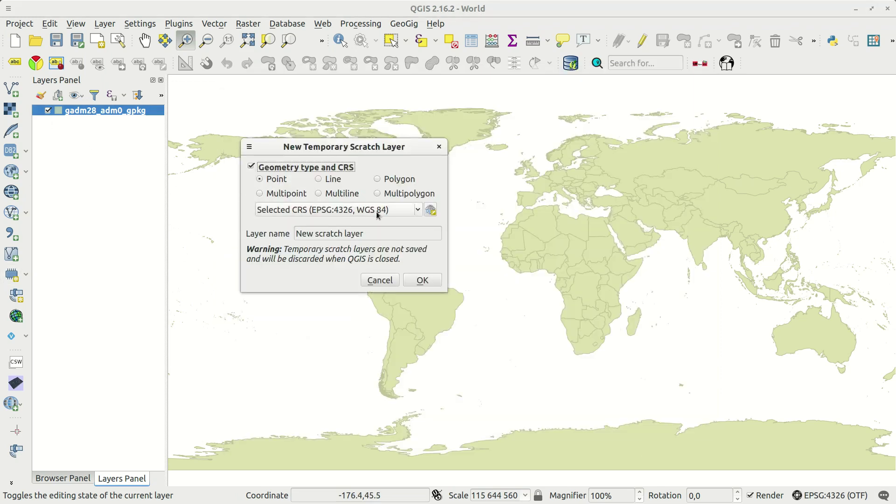
triple_click(303, 233)
type("EPSG4326")
left_click(422, 280)
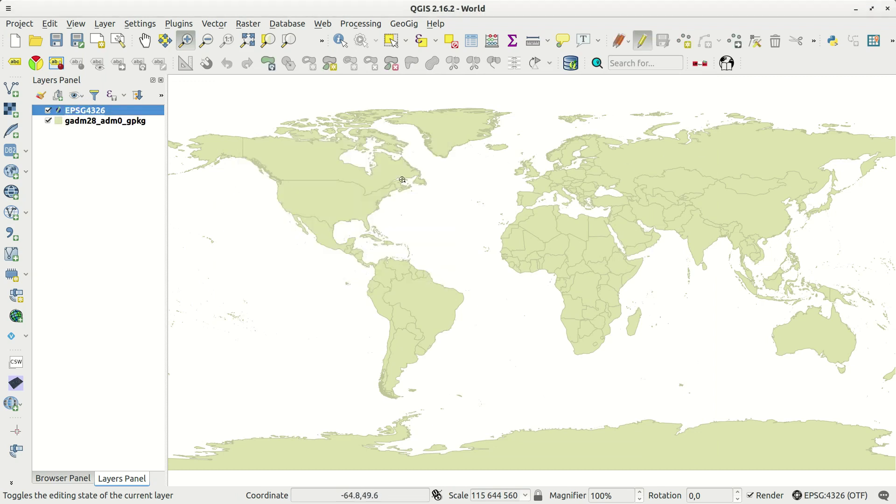
- Add one point over Sweden, stop editing, and show the EPSG4326 layer's properties
left_click(683, 41)
left_click(571, 158)
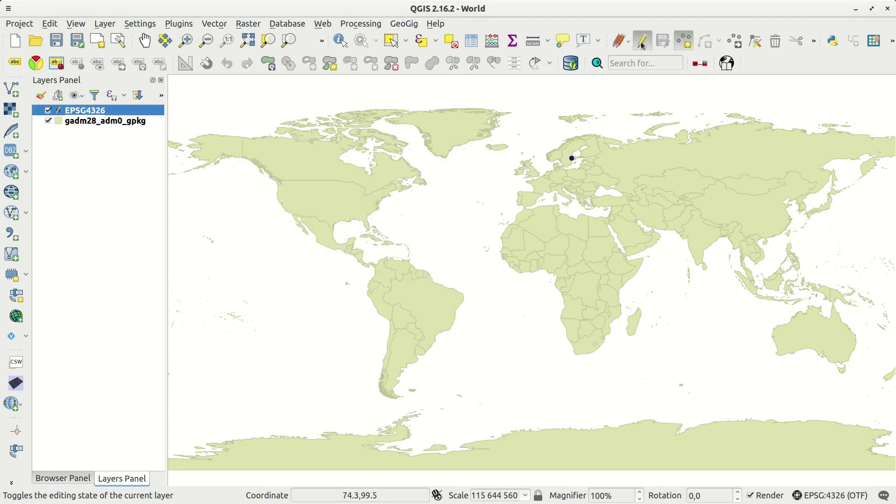
left_click(58, 110)
right_click(86, 111)
left_click(120, 310)
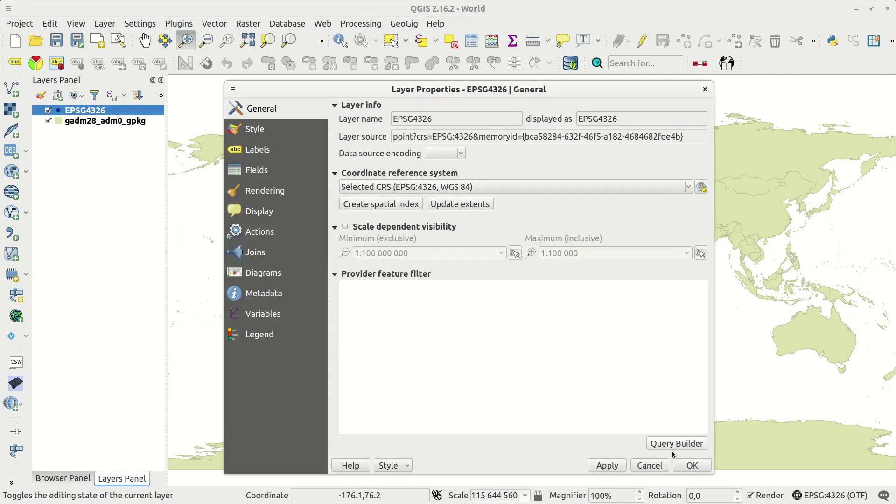
- Create a temporary scratch layer named EPSG32633 in UTM zone 33N (EPSG:32633)
left_click(692, 465)
left_click(16, 295)
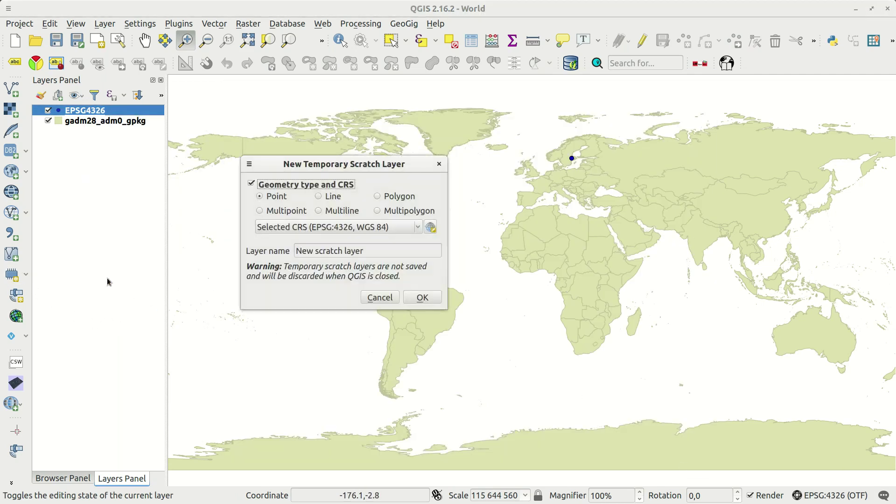
left_click(310, 227)
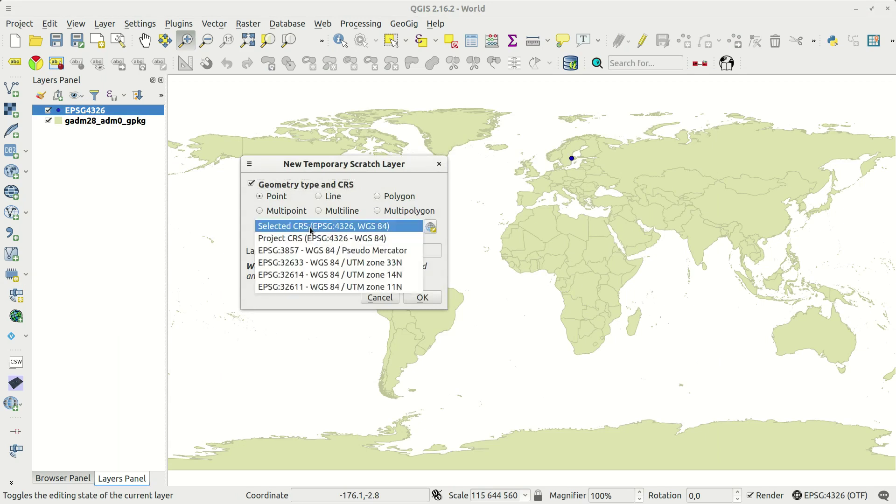
left_click(376, 263)
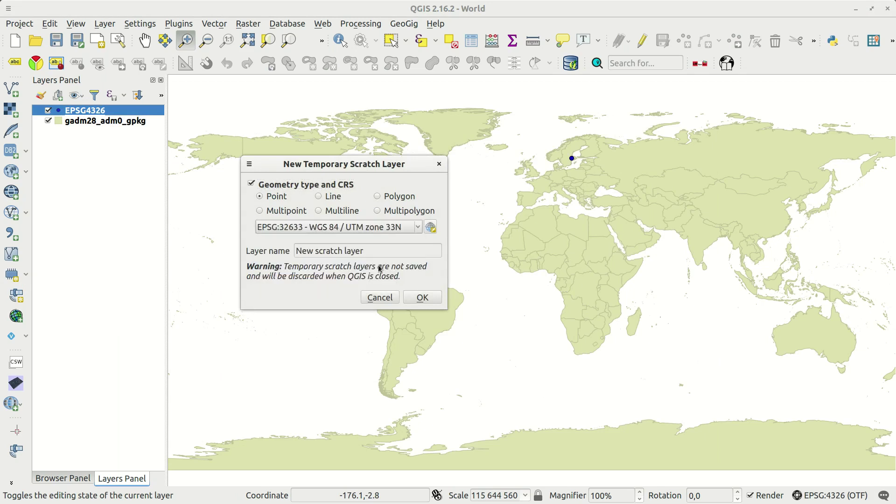
key("Tab")
type("EPSG32633")
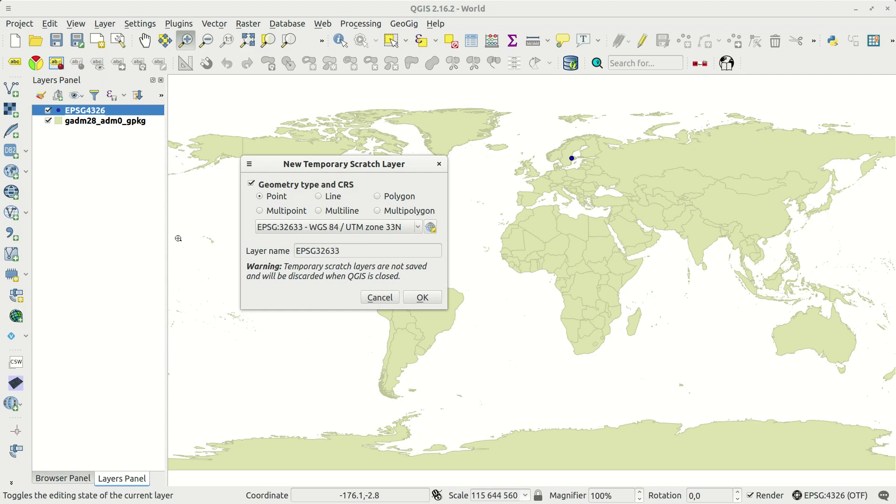
left_click(422, 298)
- Add a point beside the Scandinavian point and style the EPSG32633 layer red
key("ctrl+.")
left_click(641, 41)
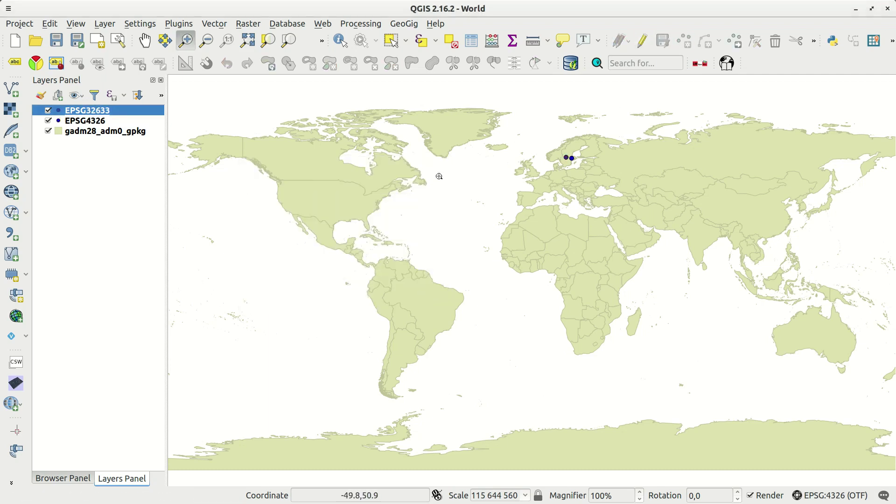
double_click(87, 110)
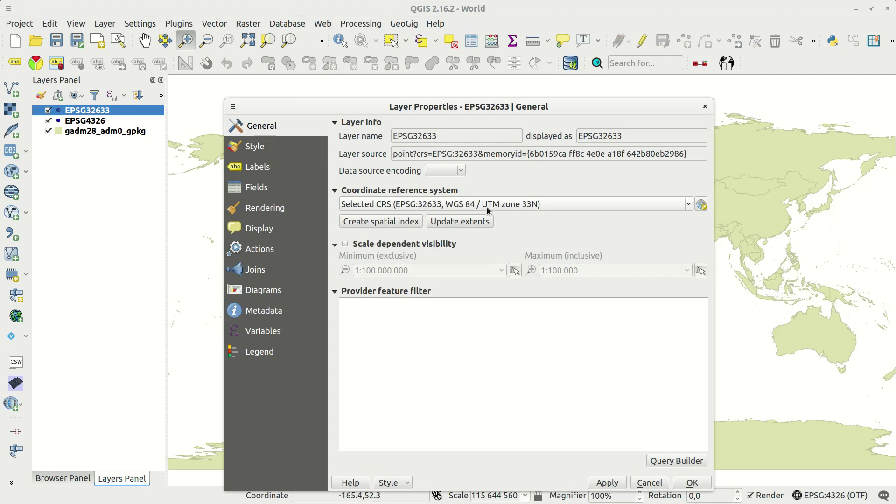
left_click(691, 482)
left_click(86, 123)
right_click(86, 123)
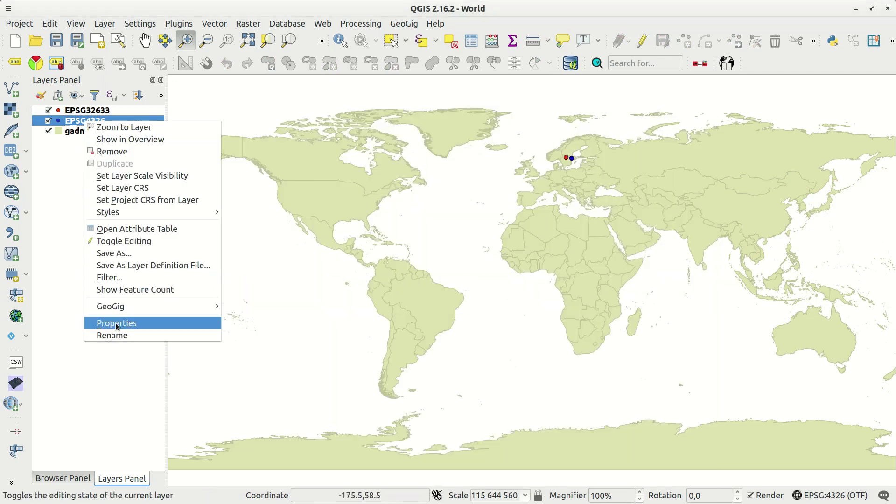
left_click(119, 324)
left_click_drag(476, 119, 200, 45)
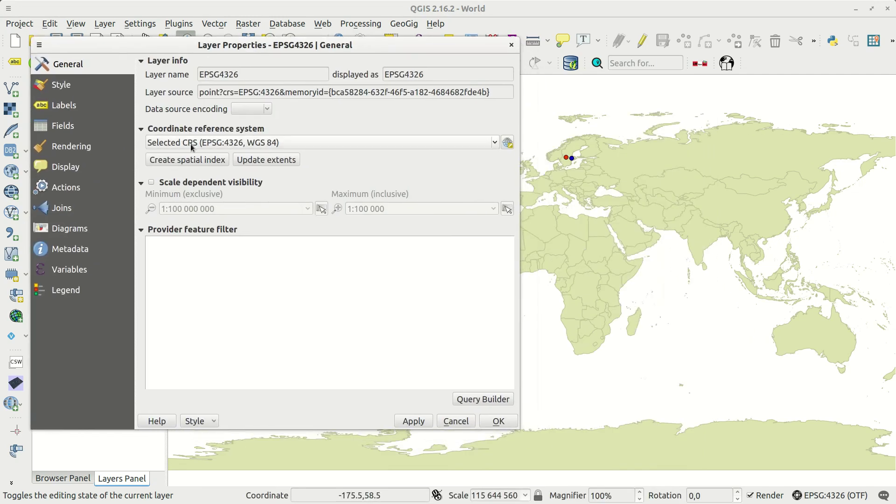
left_click(198, 144)
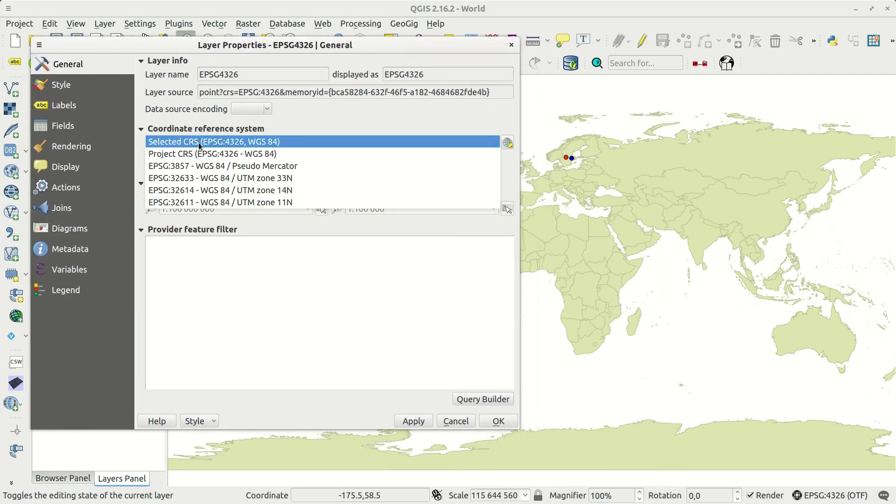
left_click(292, 180)
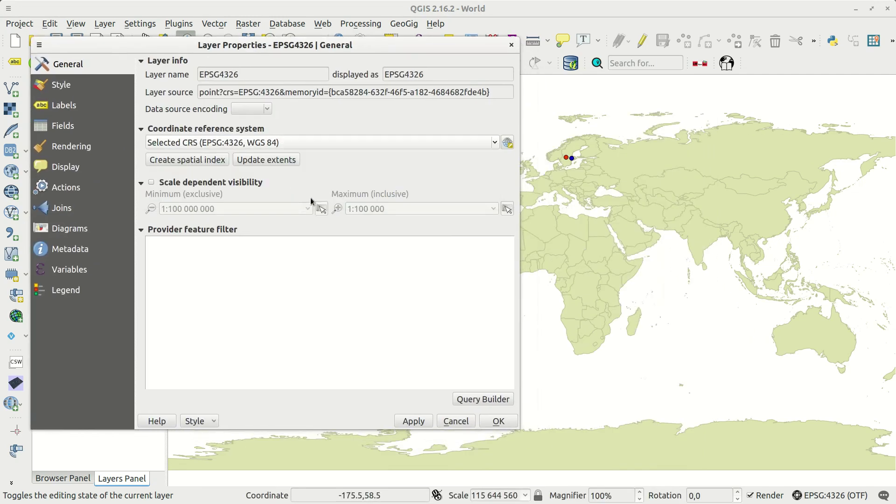
left_click(422, 422)
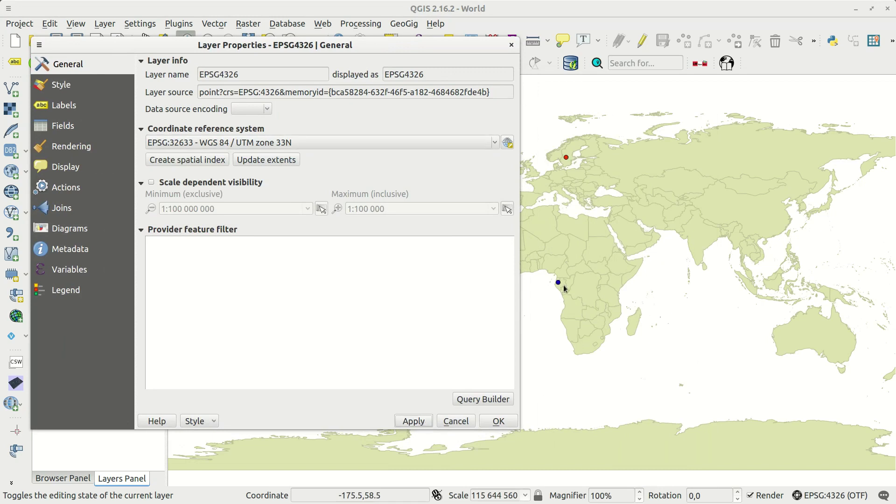
left_click(335, 143)
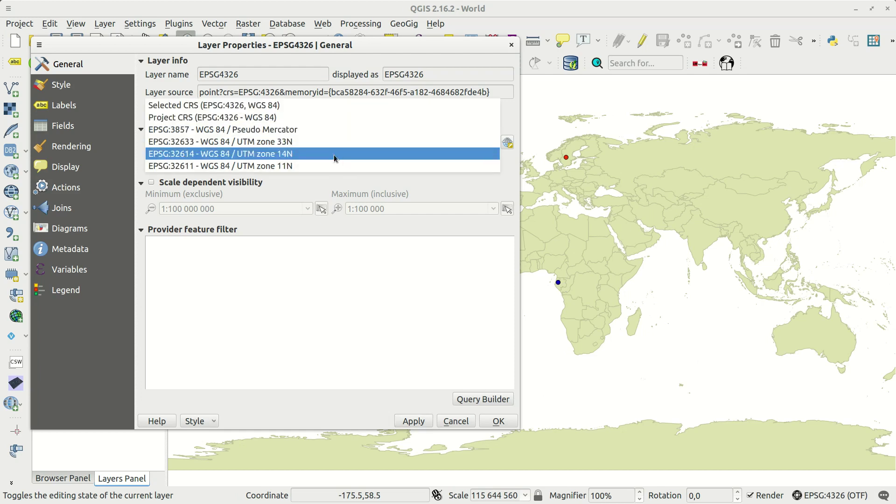
left_click(335, 151)
mouse_move(358, 45)
left_mouse_down()
mouse_move(718, 69)
mouse_move(625, 307)
mouse_move(348, 59)
left_mouse_up()
left_click(498, 405)
left_click(497, 359)
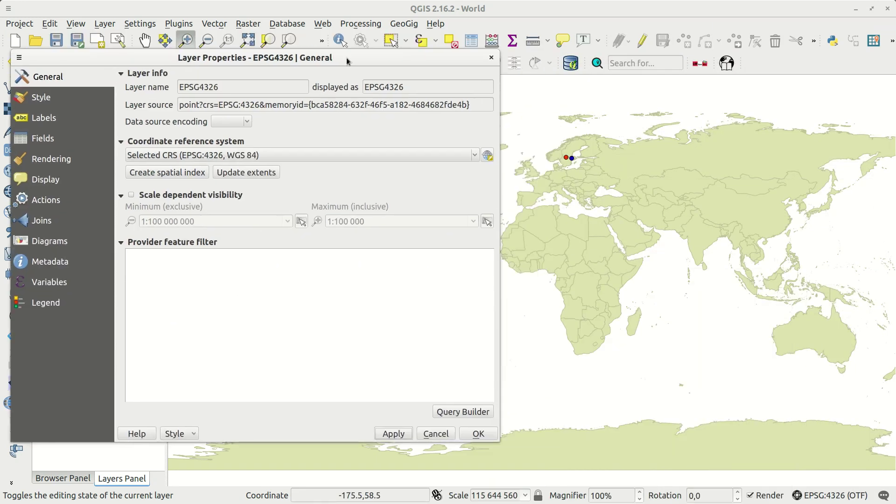
left_click(477, 433)
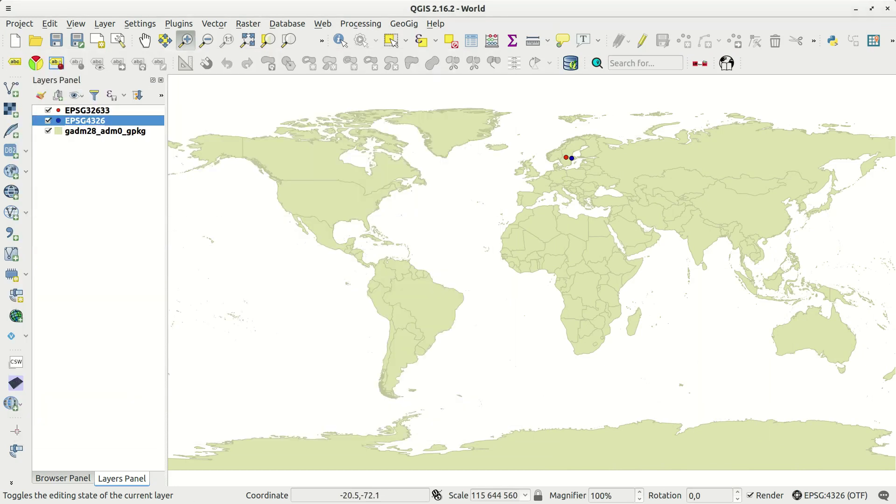
left_click(826, 496)
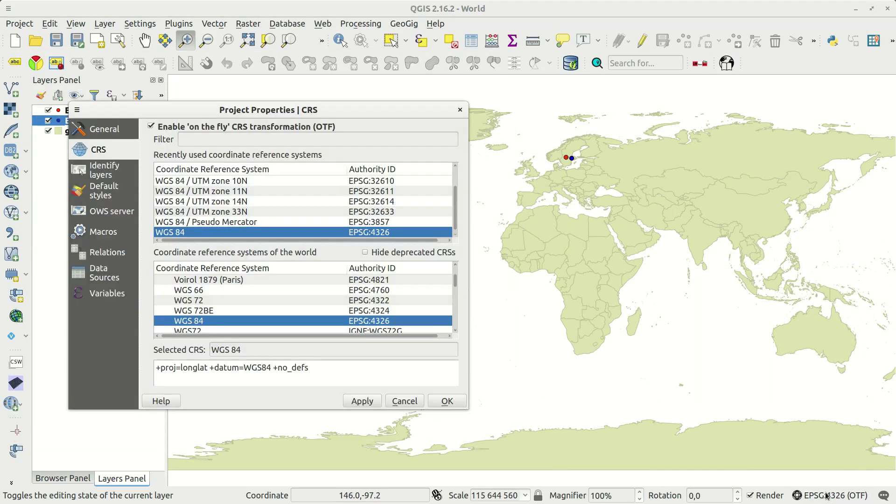
left_click(228, 222)
left_click(376, 404)
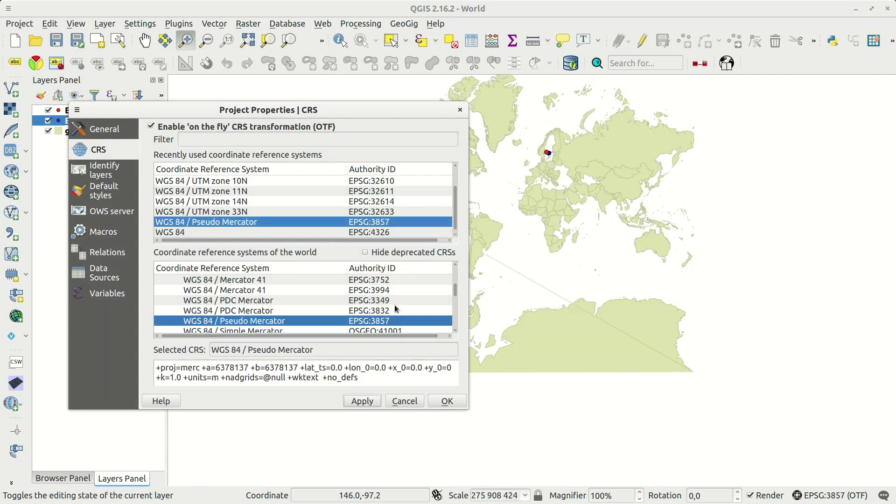
left_click(259, 212)
left_click(362, 400)
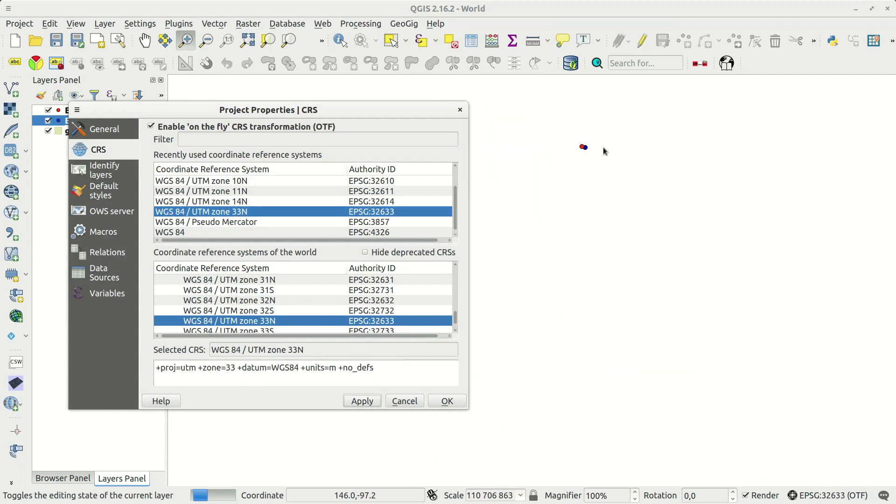
left_click(364, 232)
left_click(362, 401)
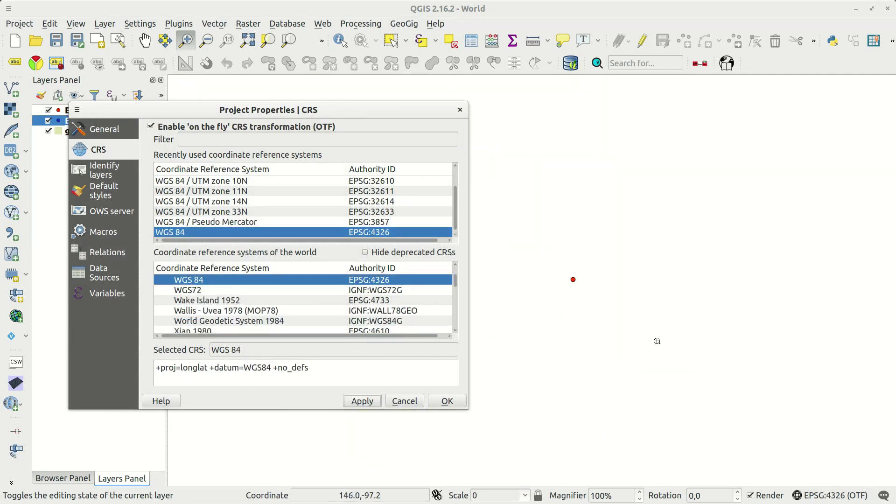
left_click(447, 401)
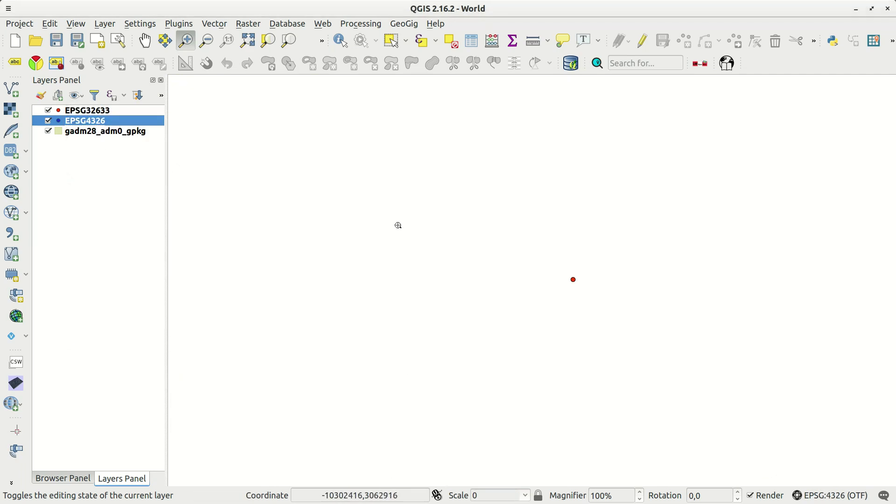
left_click(93, 131)
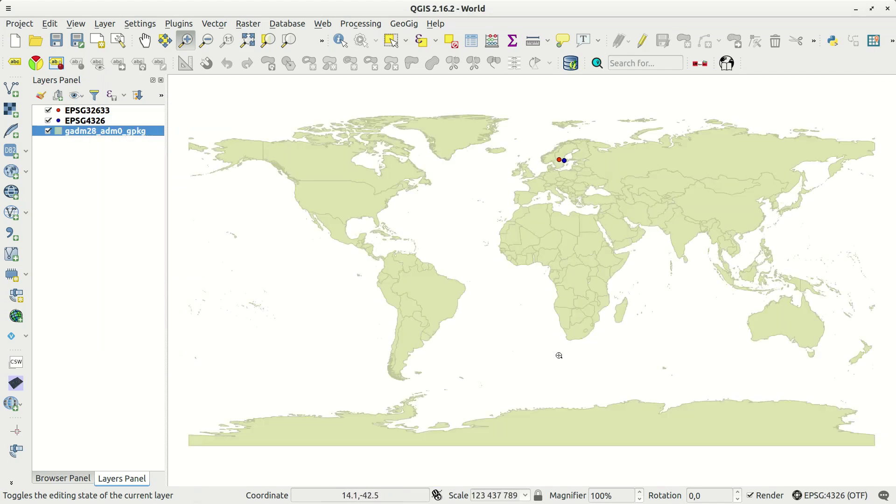